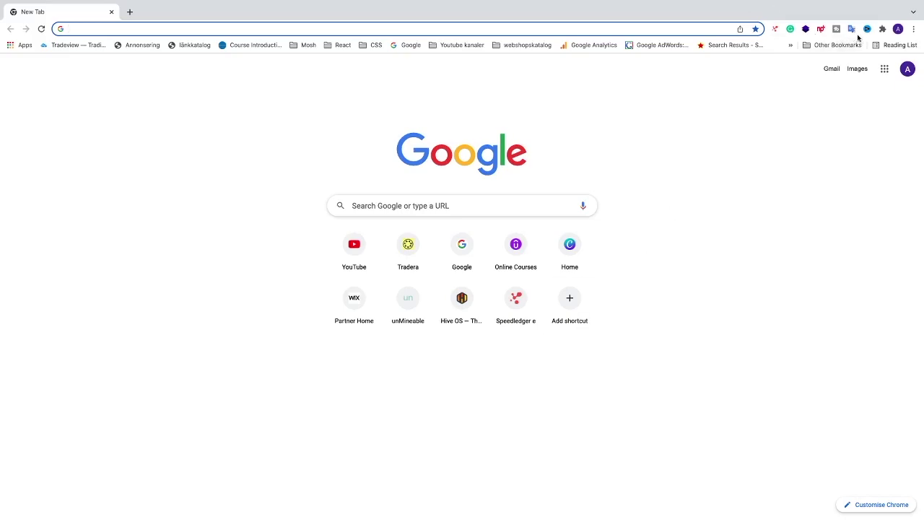
Search Google for 'coin', pick the CoinMarketCap suggestion, and open coinmarketcap.com
{"action": "left_click", "coordinate": [882, 29]}
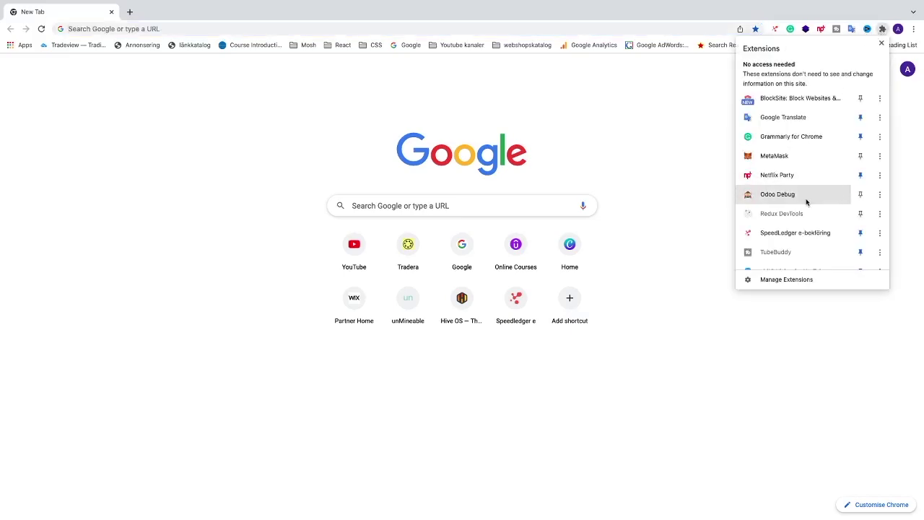
{"action": "left_click", "coordinate": [686, 168]}
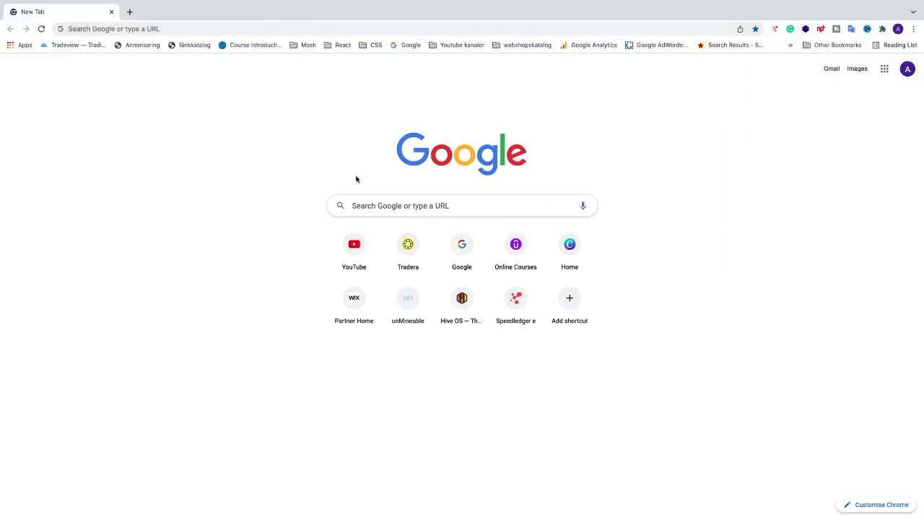
{"action": "left_click", "coordinate": [374, 200]}
{"action": "type", "text": "coin"}
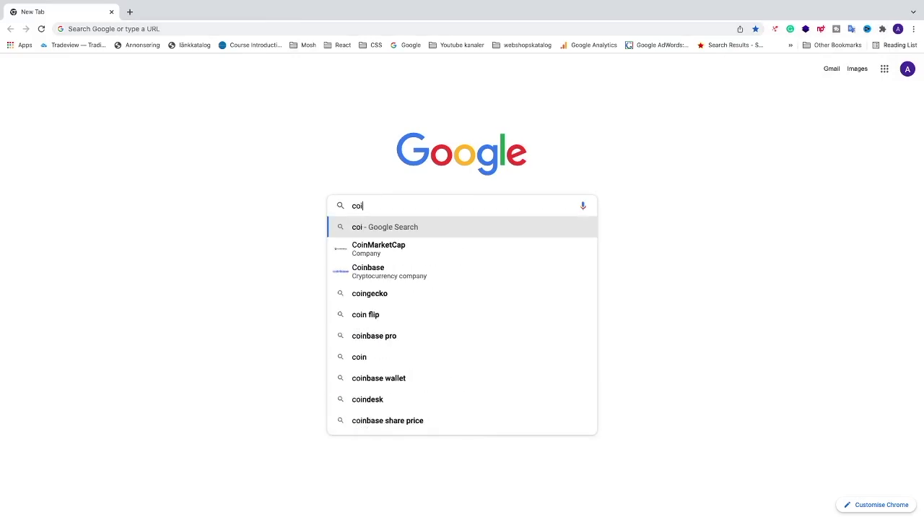
{"action": "left_click", "coordinate": [371, 250]}
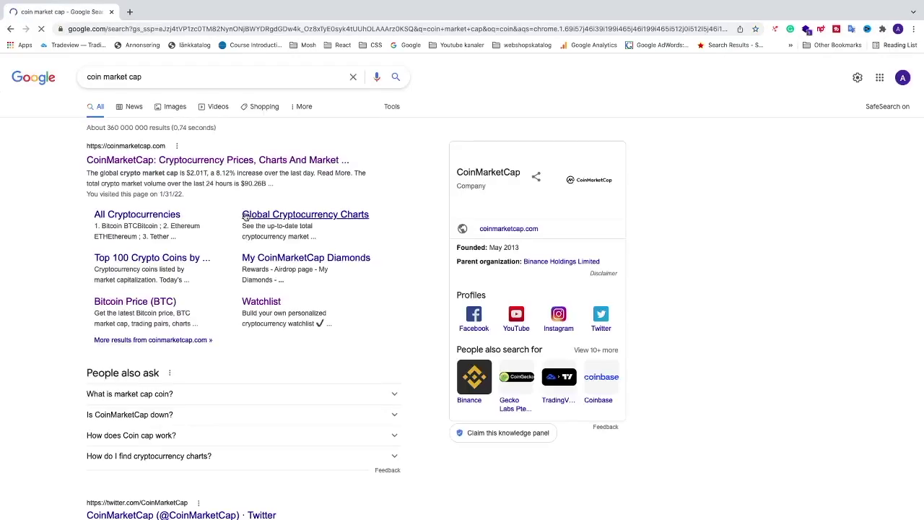
{"action": "left_click", "coordinate": [142, 160]}
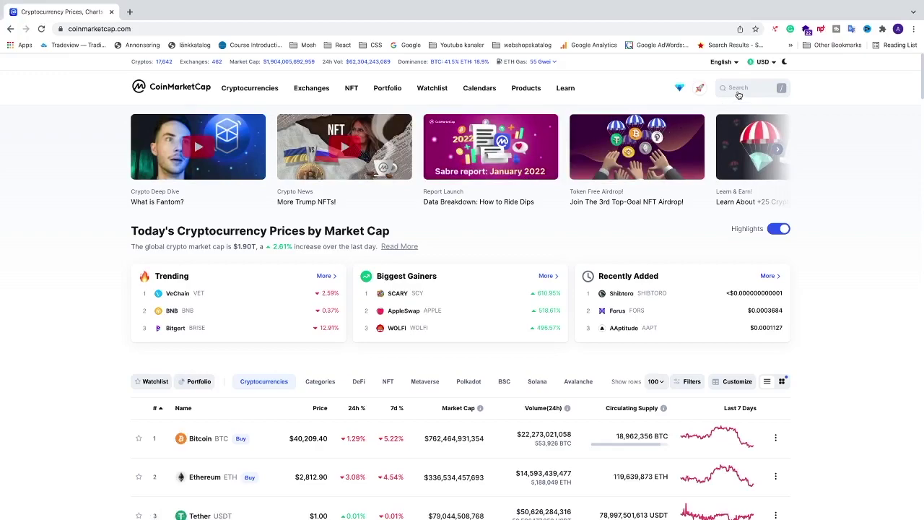
Search CoinMarketCap for 'everdome' and open the Everdome (DOME) coin page
{"action": "left_click", "coordinate": [739, 90]}
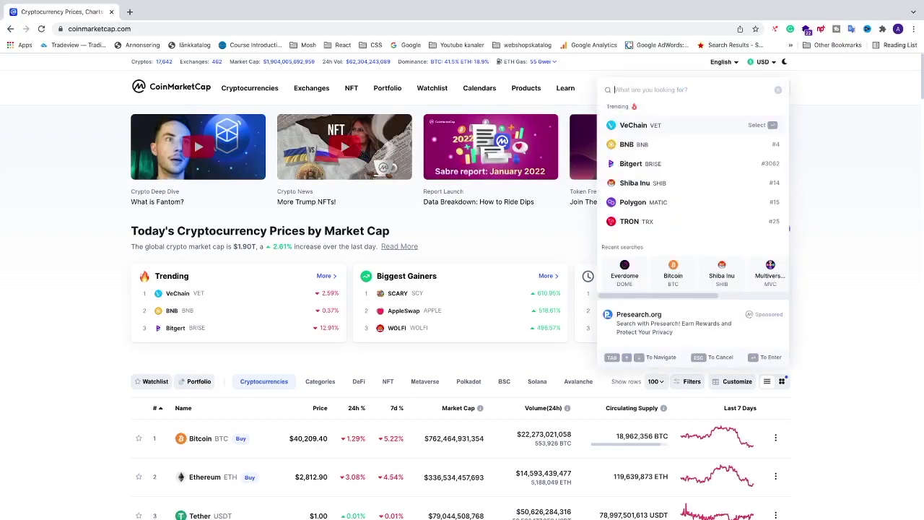
{"action": "type", "text": "everdome"}
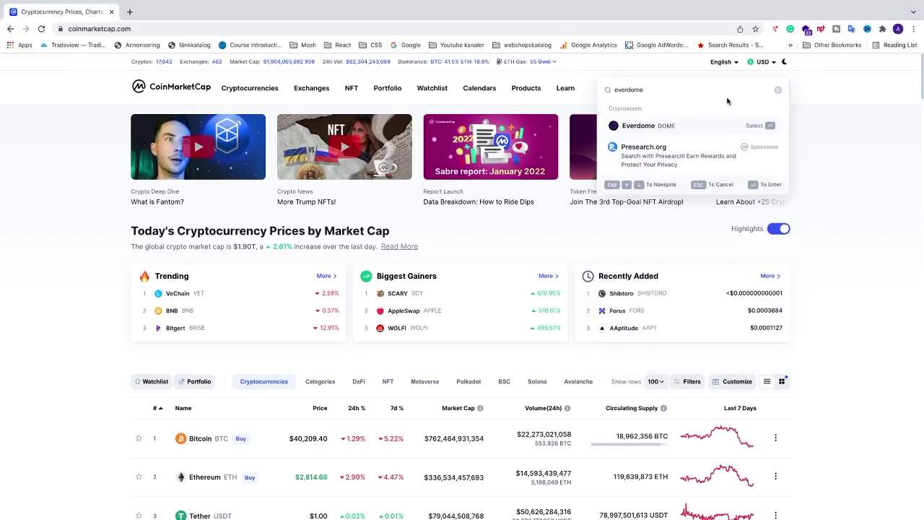
{"action": "left_click", "coordinate": [637, 125]}
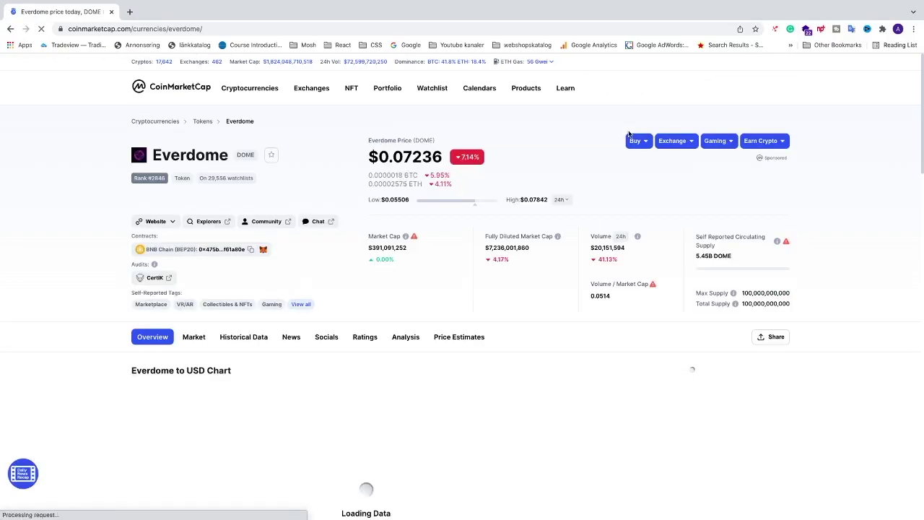
Show the 7D price chart and copy the BNB Chain contract address
{"action": "scroll", "coordinate": [91, 308], "scroll_direction": "down", "scroll_amount": 2}
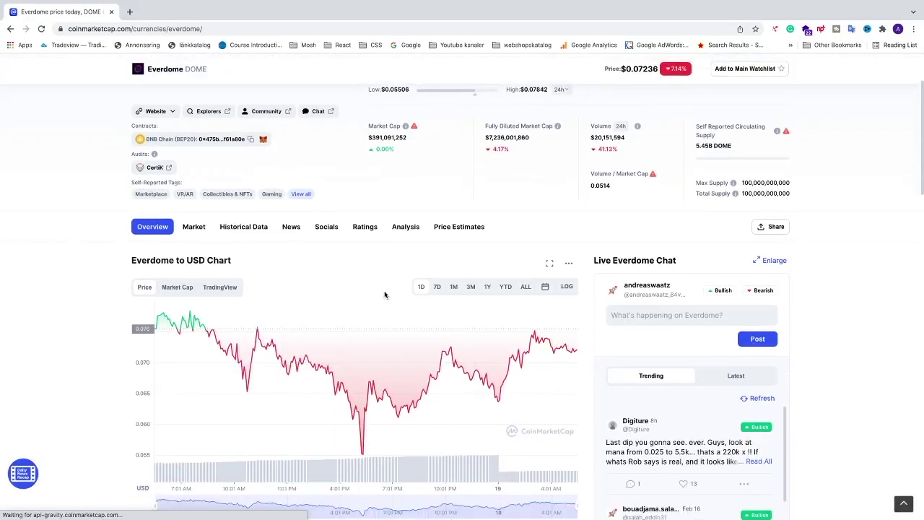
{"action": "left_click", "coordinate": [437, 287]}
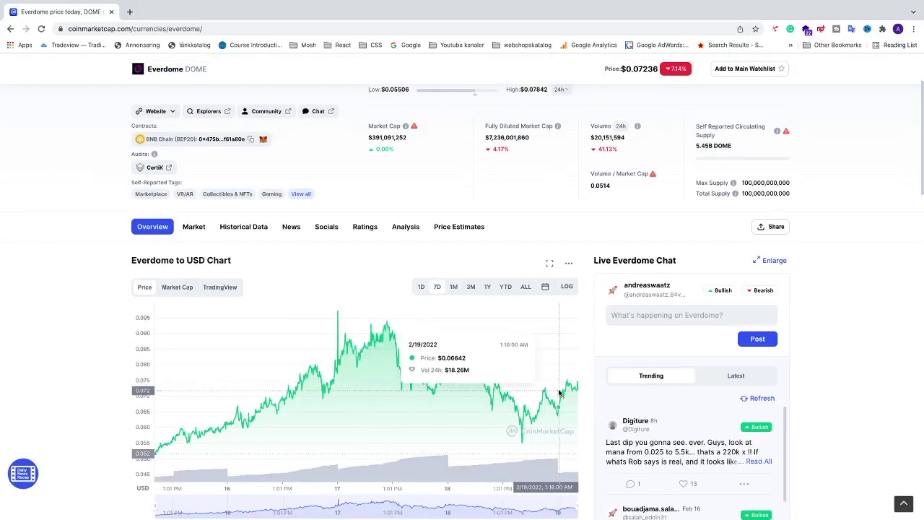
{"action": "scroll", "coordinate": [100, 367], "scroll_direction": "up", "scroll_amount": 1}
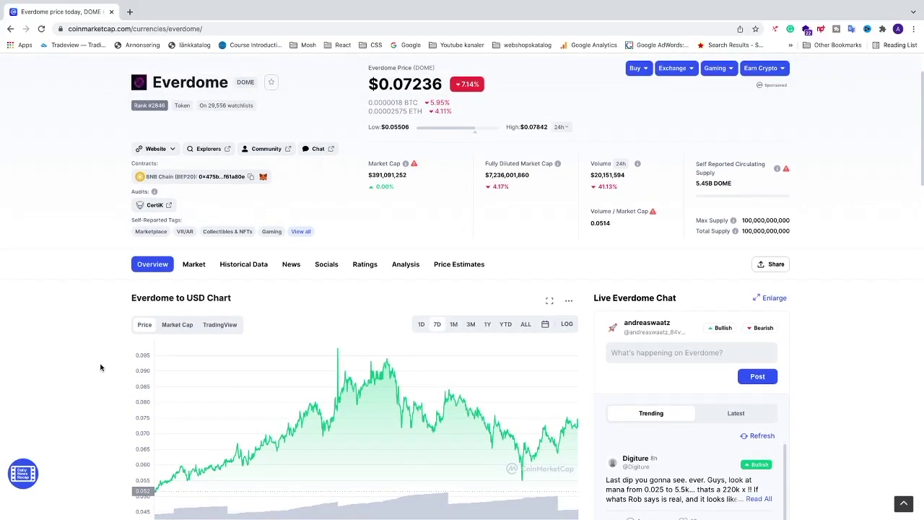
{"action": "scroll", "coordinate": [104, 366], "scroll_direction": "up", "scroll_amount": 2}
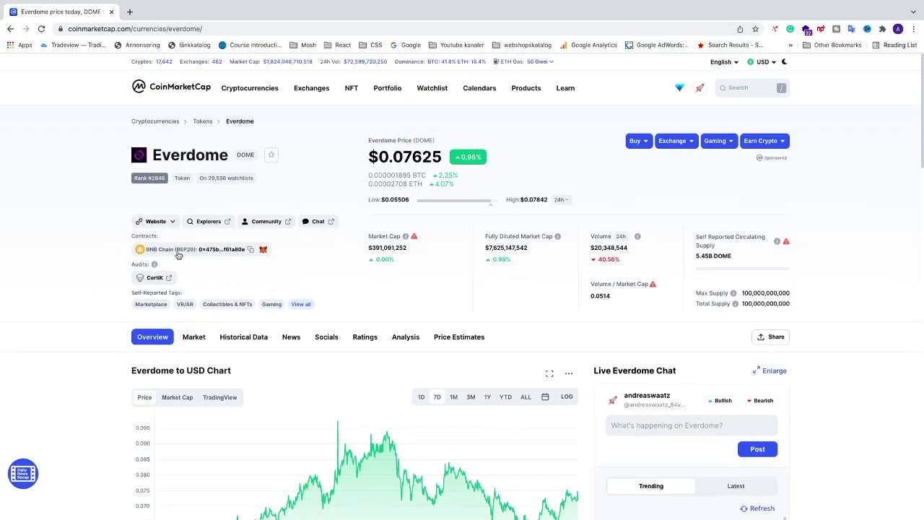
{"action": "left_click", "coordinate": [250, 251]}
Open the MetaMask extension and go to the Import tokens form
{"action": "left_click", "coordinate": [882, 29]}
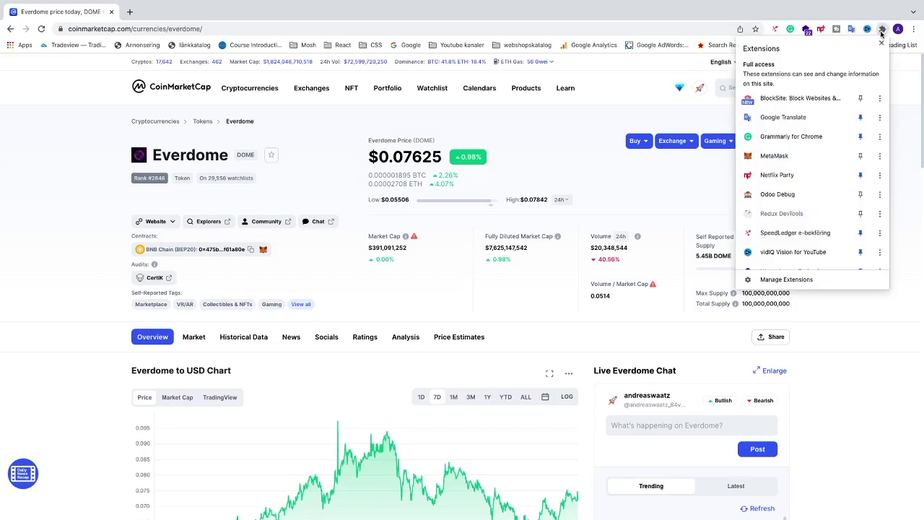
{"action": "left_click", "coordinate": [776, 155]}
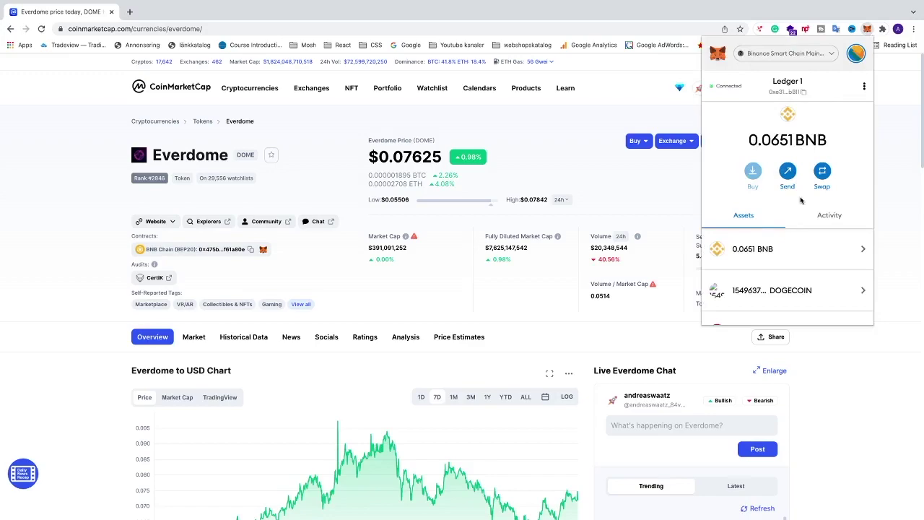
{"action": "scroll", "coordinate": [794, 234], "scroll_direction": "down", "scroll_amount": 5}
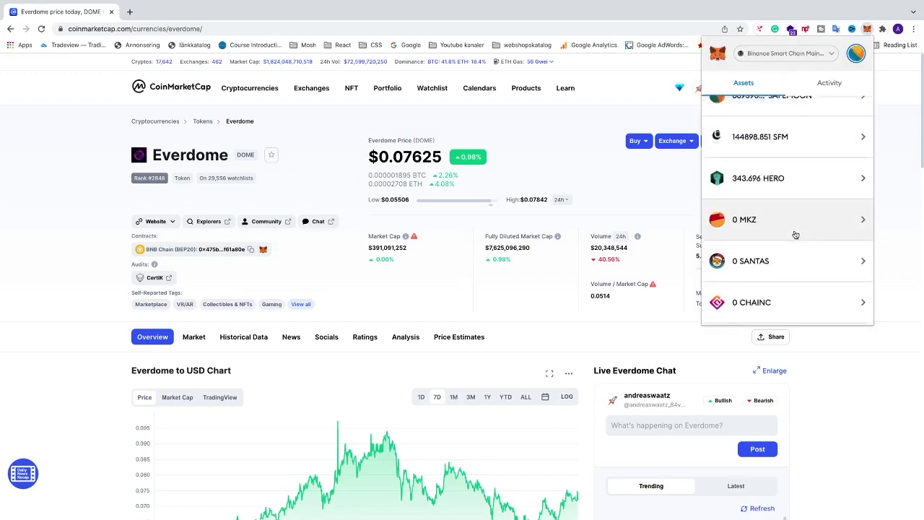
{"action": "scroll", "coordinate": [794, 235], "scroll_direction": "down", "scroll_amount": 5}
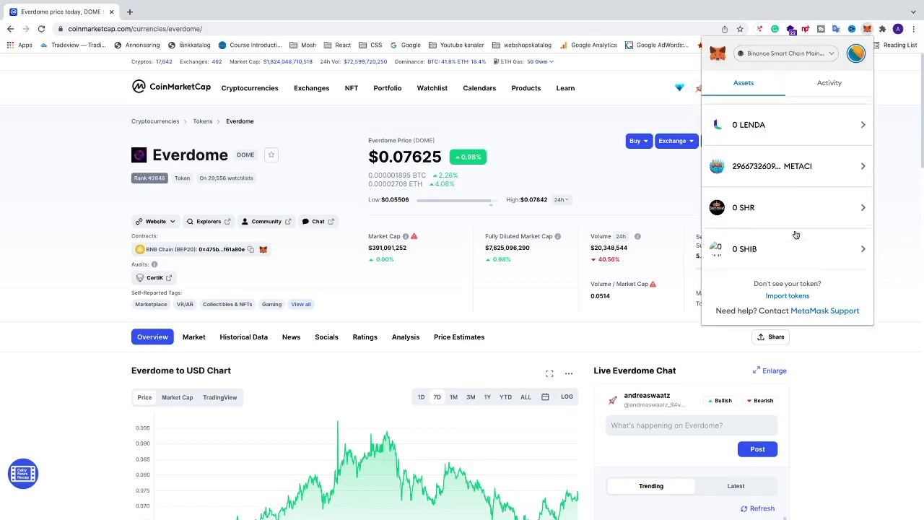
{"action": "left_click", "coordinate": [786, 296]}
Paste the DOME contract address as a custom token and import it
{"action": "left_click", "coordinate": [734, 202]}
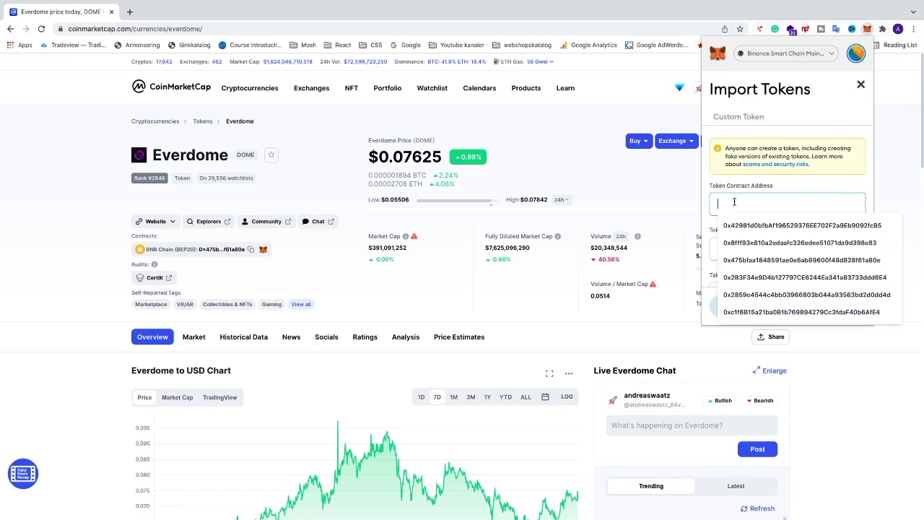
{"action": "key", "text": "ctrl+v"}
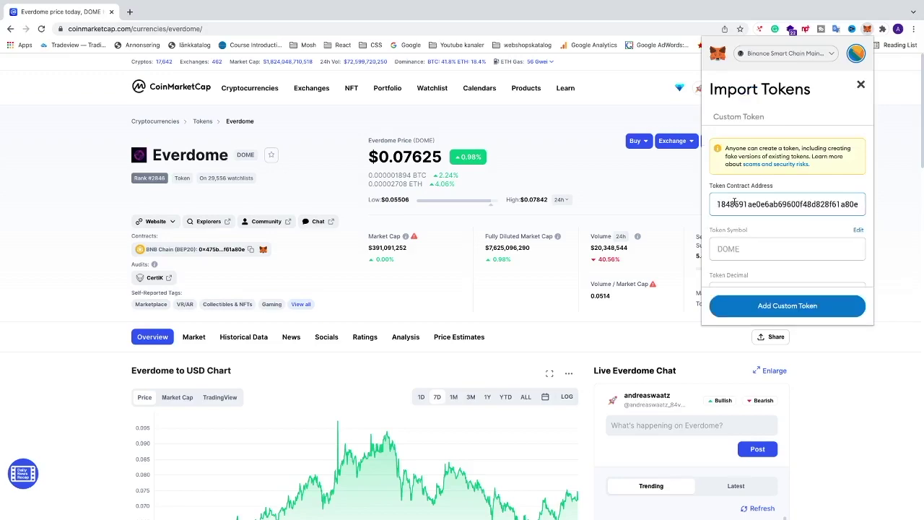
{"action": "scroll", "coordinate": [743, 209], "scroll_direction": "down", "scroll_amount": 1}
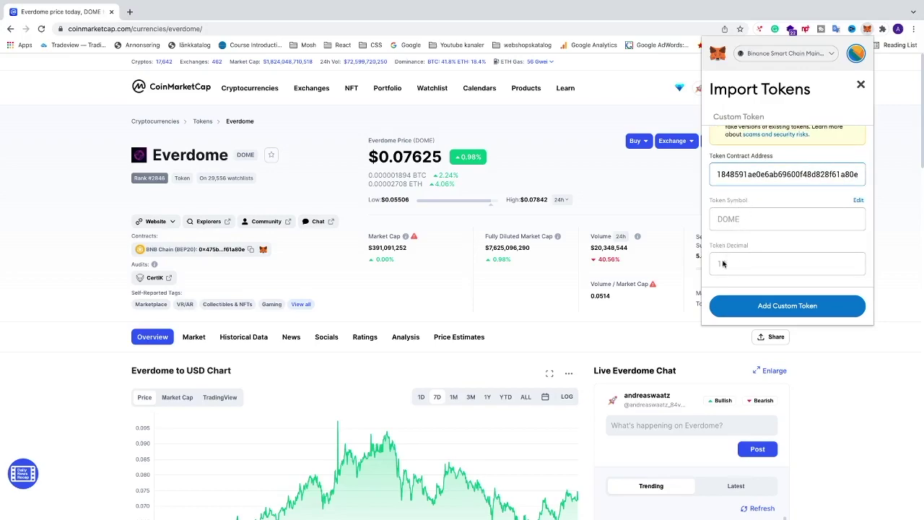
{"action": "left_click", "coordinate": [771, 307]}
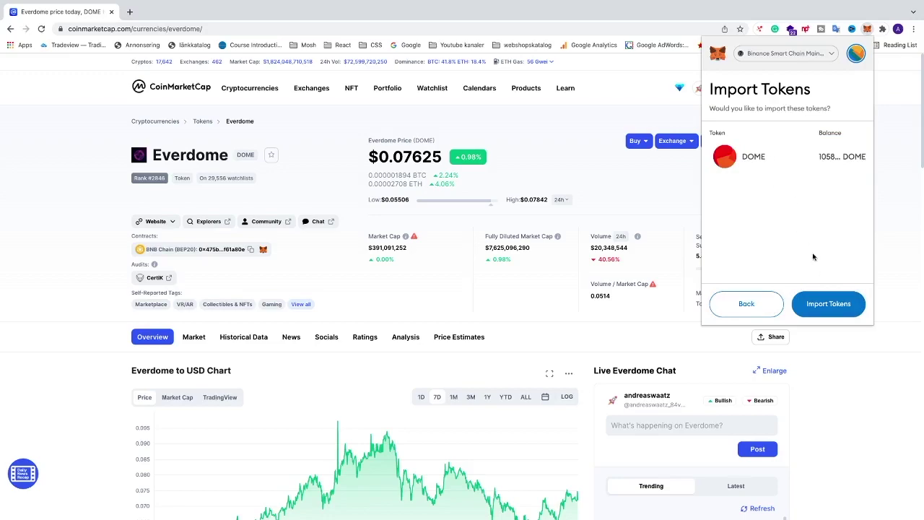
{"action": "left_click", "coordinate": [821, 304]}
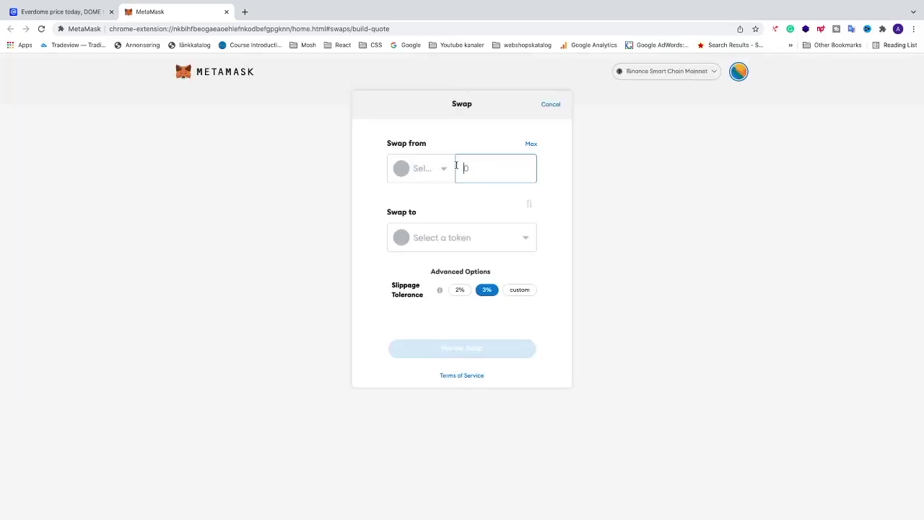
Choose BNB as the token to swap from and enter an amount of 0.062
{"action": "left_click", "coordinate": [445, 169]}
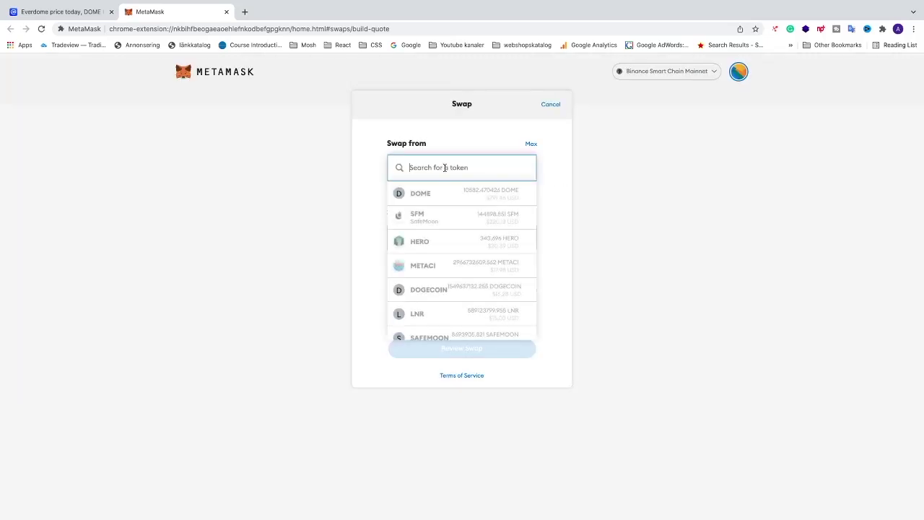
{"action": "type", "text": "bnb"}
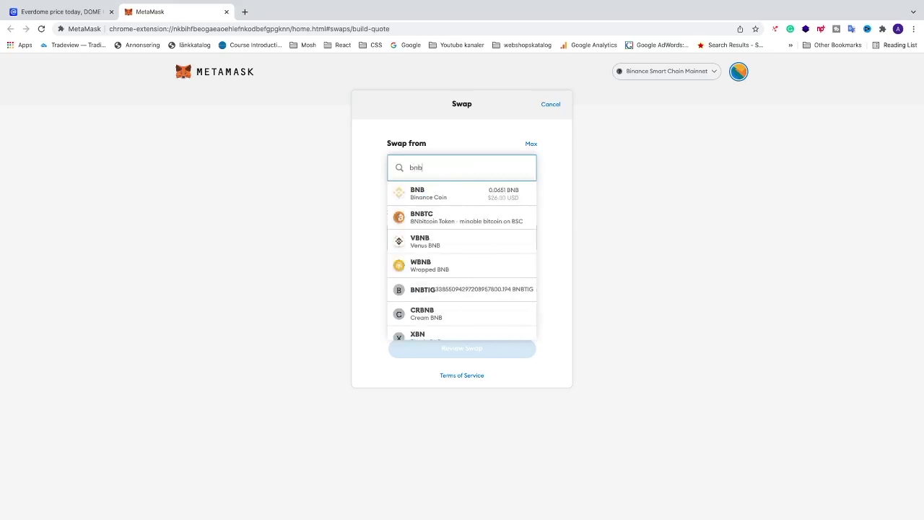
{"action": "left_click", "coordinate": [423, 195]}
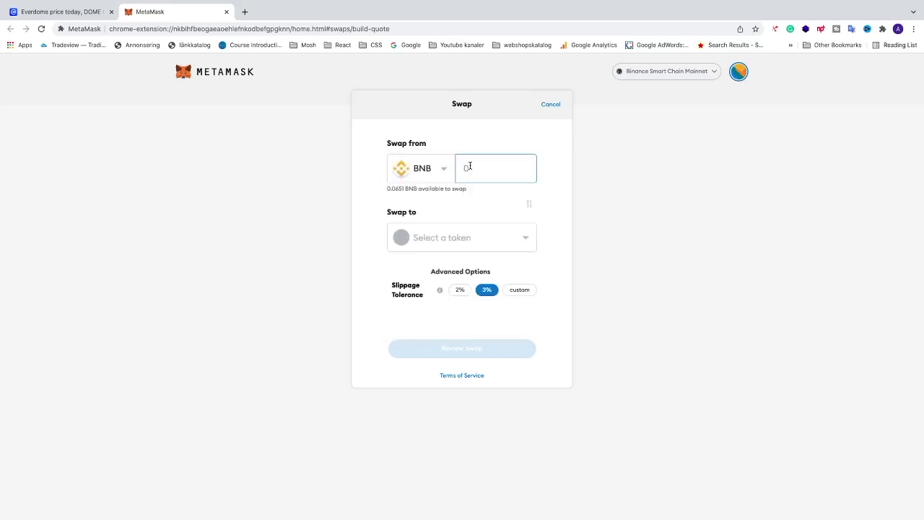
{"action": "type", "text": "0"}
{"action": "type", "text": ".062"}
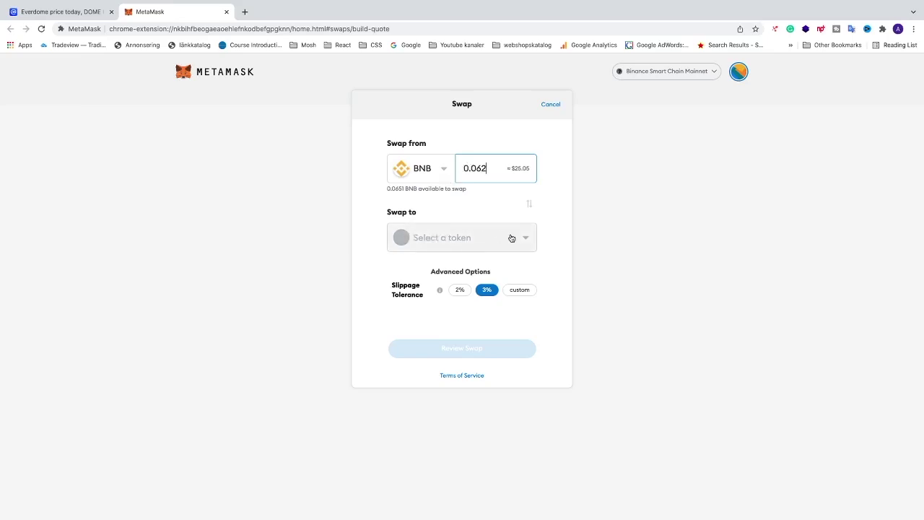
Select DOME as the token to receive
{"action": "left_click", "coordinate": [469, 167]}
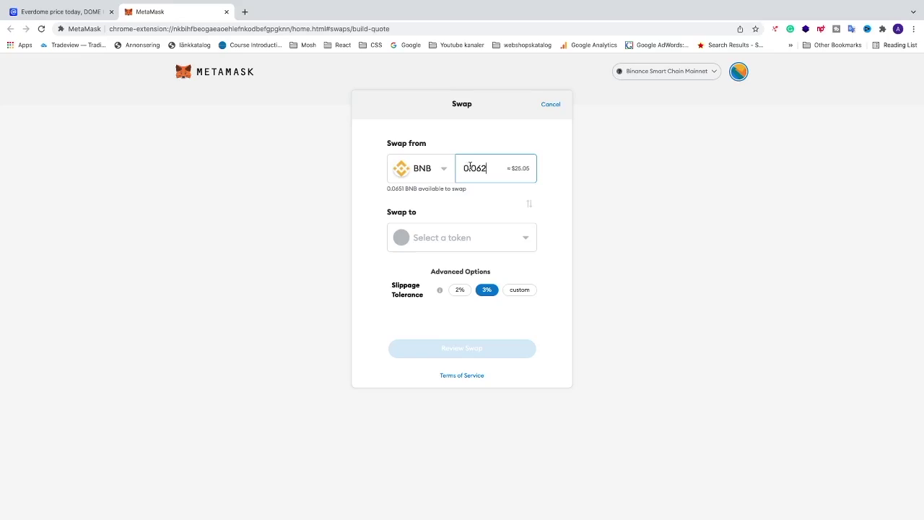
{"action": "left_click", "coordinate": [522, 242]}
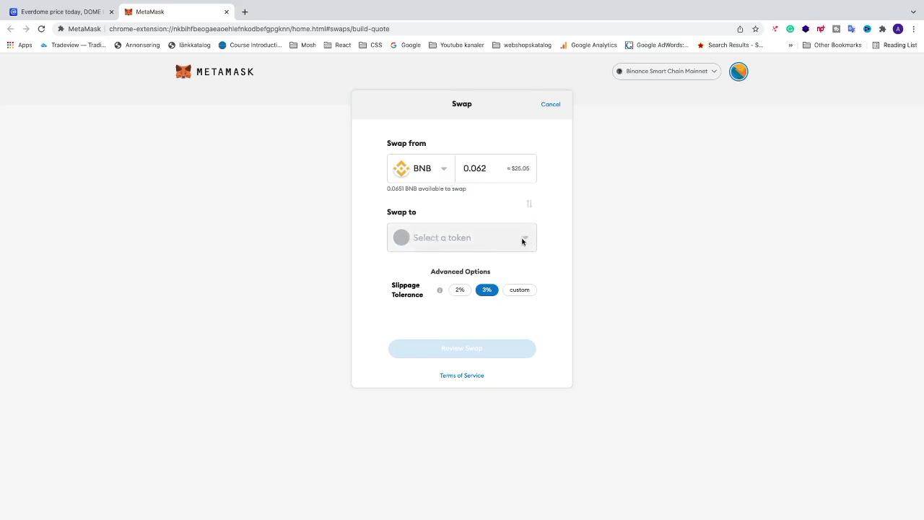
{"action": "left_click", "coordinate": [474, 166]}
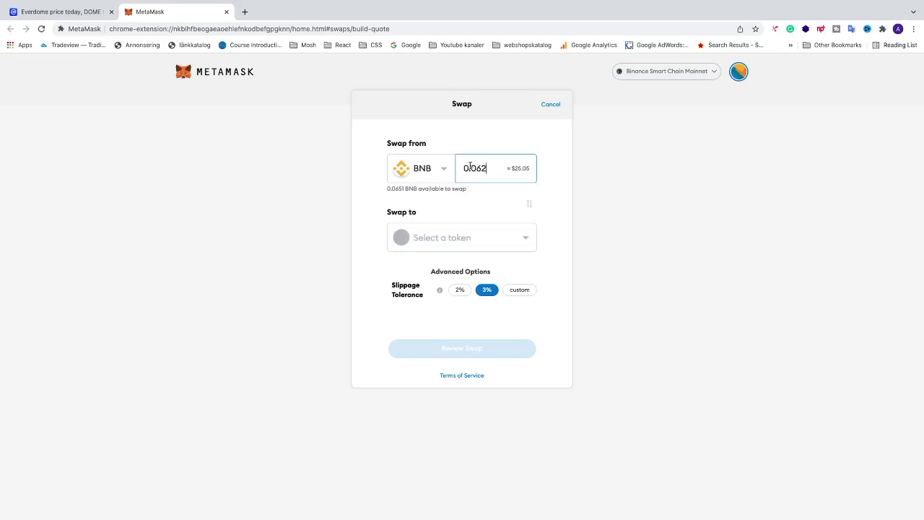
{"action": "left_click", "coordinate": [526, 240]}
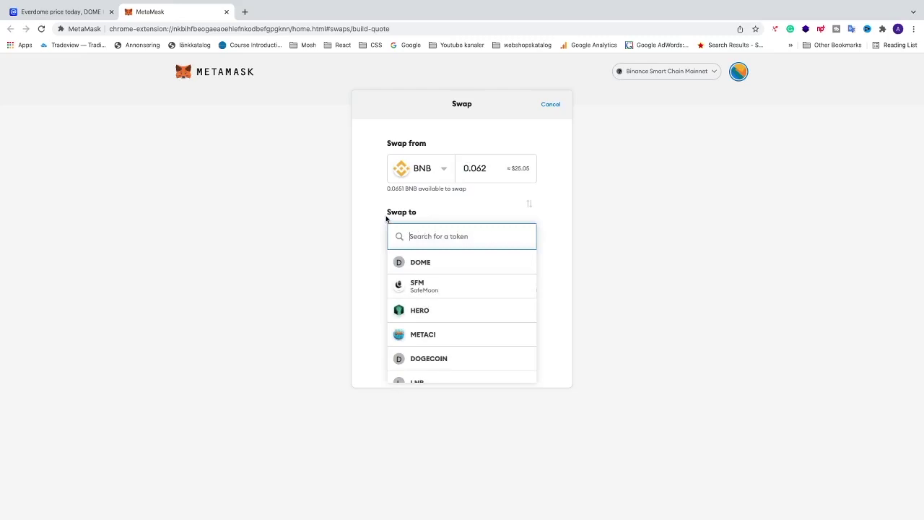
{"action": "left_click", "coordinate": [421, 264]}
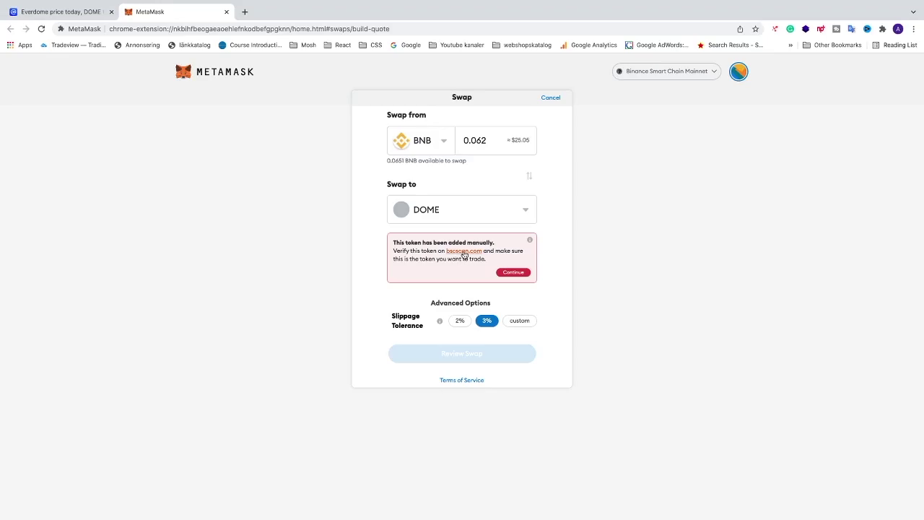
Open DOME's BscScan page from the warning and check its total supply and 318,975 transfers
{"action": "left_click", "coordinate": [463, 251]}
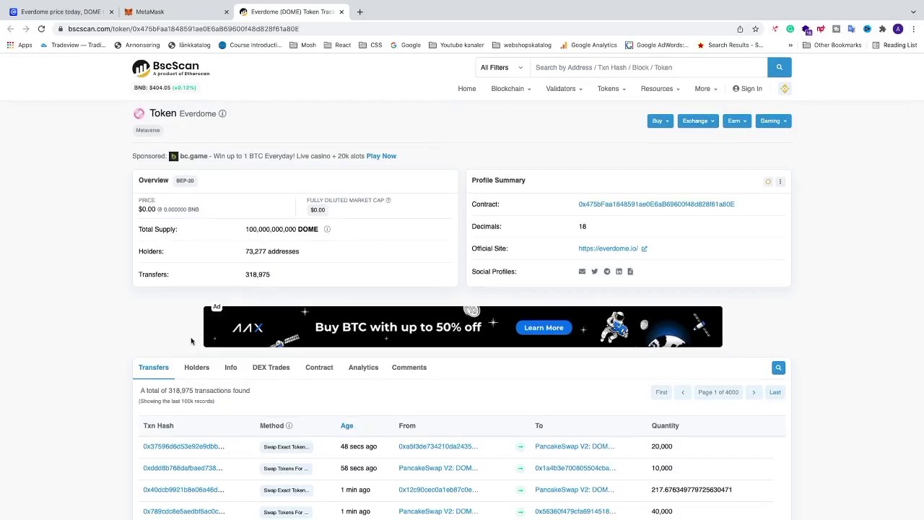
{"action": "scroll", "coordinate": [140, 367], "scroll_direction": "down", "scroll_amount": 3}
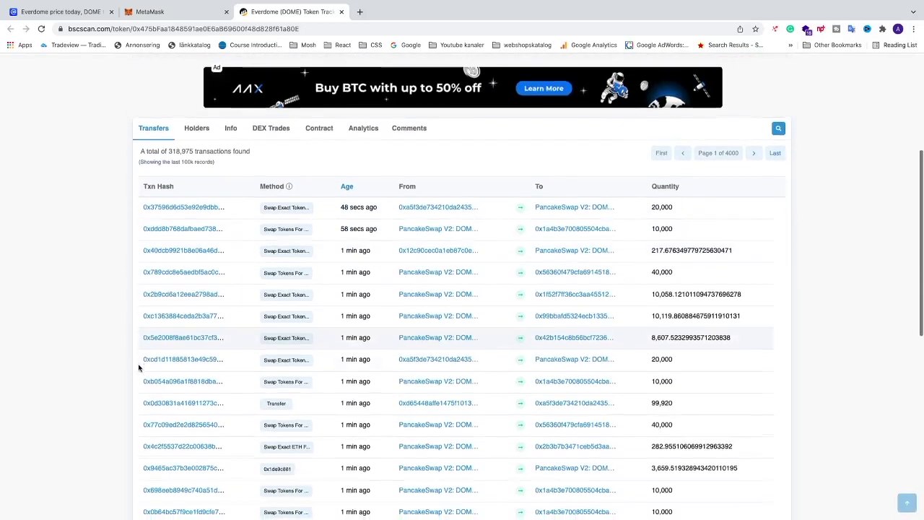
{"action": "scroll", "coordinate": [140, 368], "scroll_direction": "down", "scroll_amount": 2}
{"action": "scroll", "coordinate": [140, 368], "scroll_direction": "up", "scroll_amount": 5}
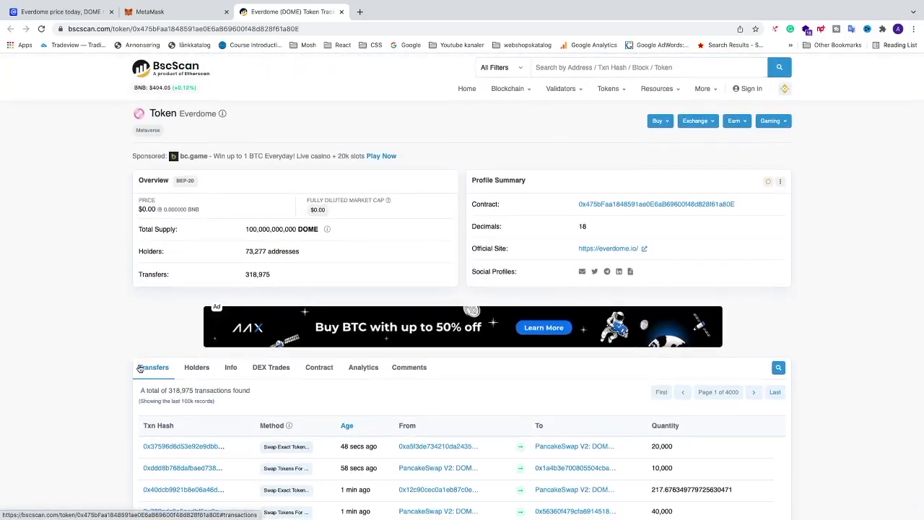
{"action": "scroll", "coordinate": [113, 373], "scroll_direction": "down", "scroll_amount": 3}
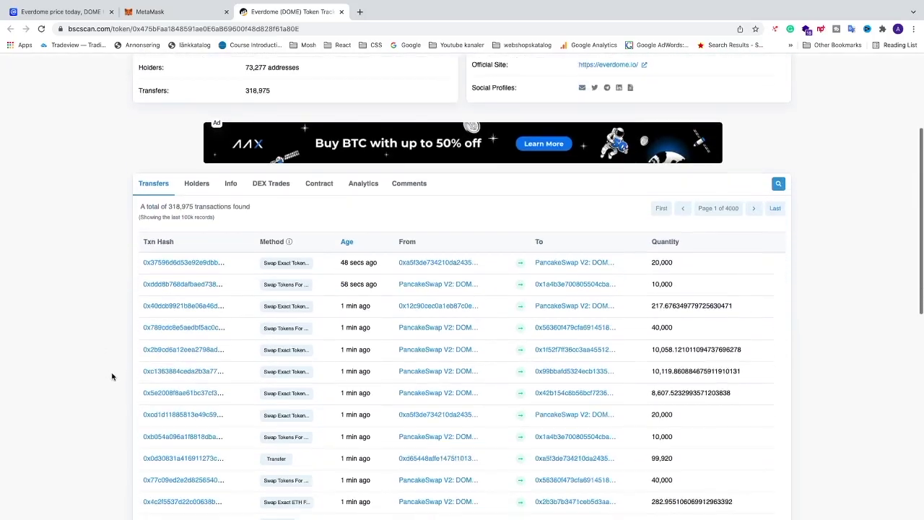
{"action": "scroll", "coordinate": [113, 377], "scroll_direction": "down", "scroll_amount": 2}
{"action": "scroll", "coordinate": [114, 376], "scroll_direction": "up", "scroll_amount": 5}
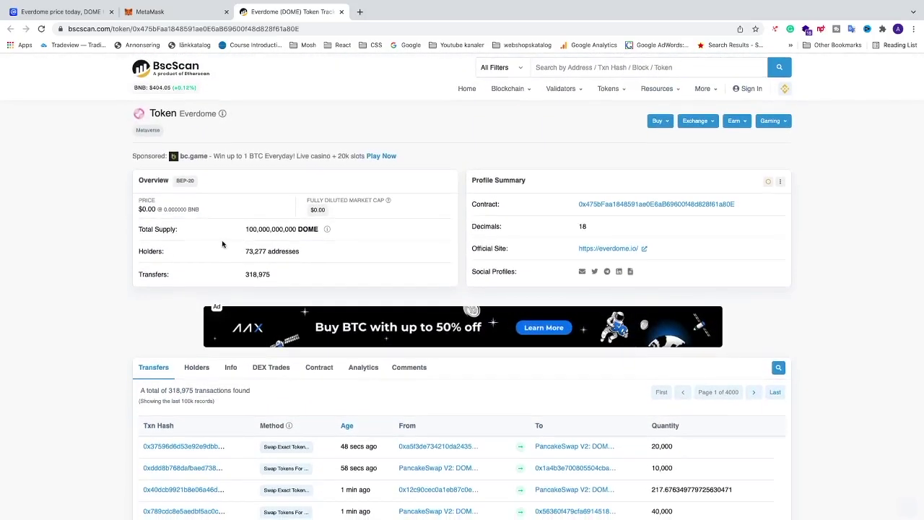
{"action": "triple_click", "coordinate": [247, 229]}
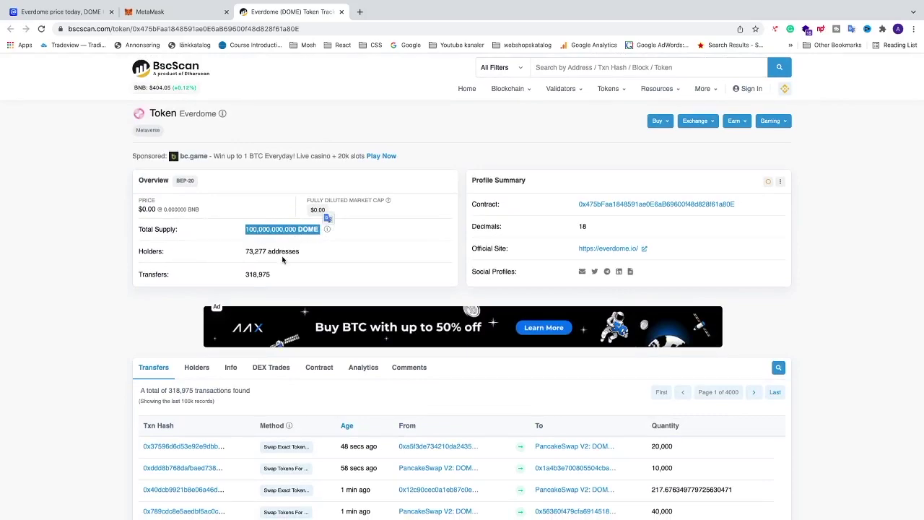
{"action": "left_click", "coordinate": [299, 272]}
{"action": "left_click_drag", "start_coordinate": [245, 275], "coordinate": [278, 275]}
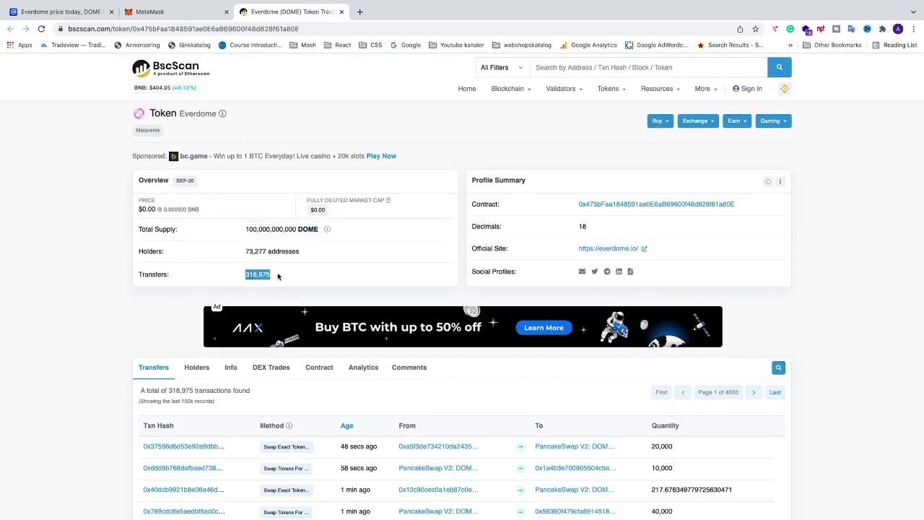
{"action": "left_click", "coordinate": [287, 276]}
Accept the token warning, keep 3% slippage, and submit the 0.062 BNB for 326.58791 DOME swap
{"action": "left_click", "coordinate": [193, 13]}
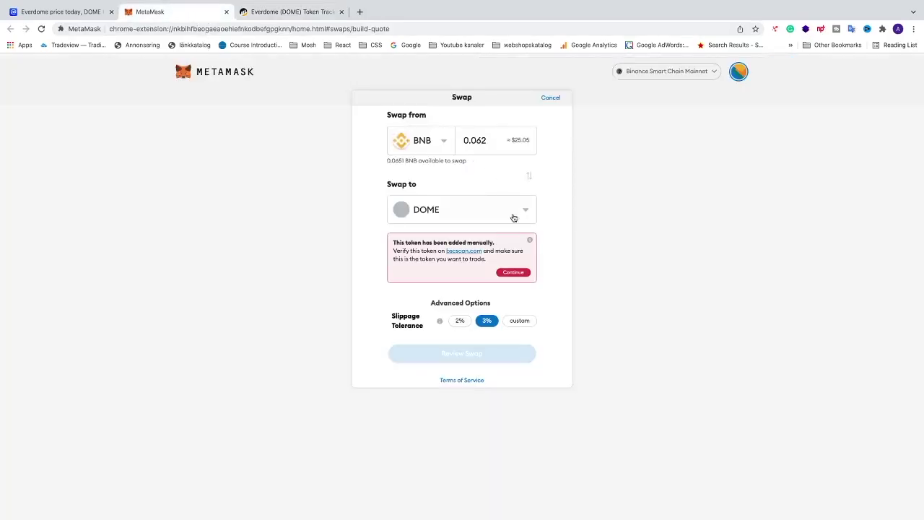
{"action": "left_click", "coordinate": [513, 273]}
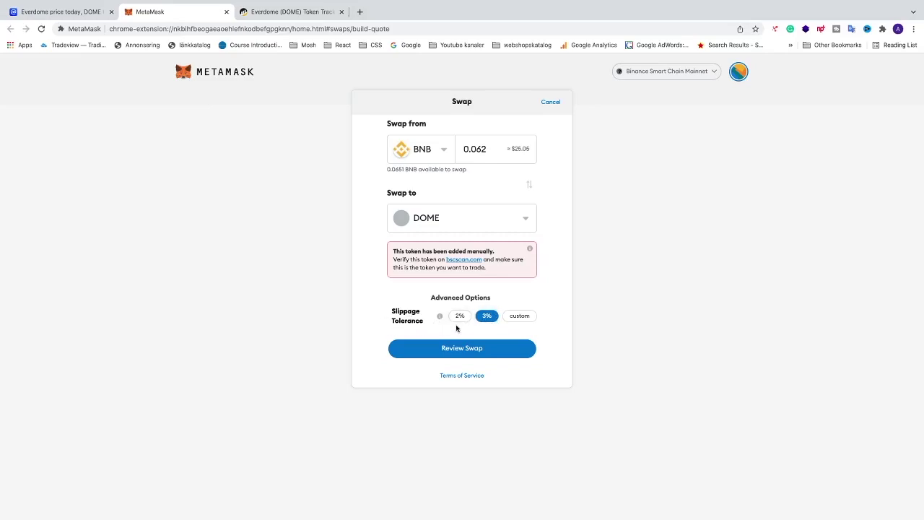
{"action": "left_click", "coordinate": [514, 316]}
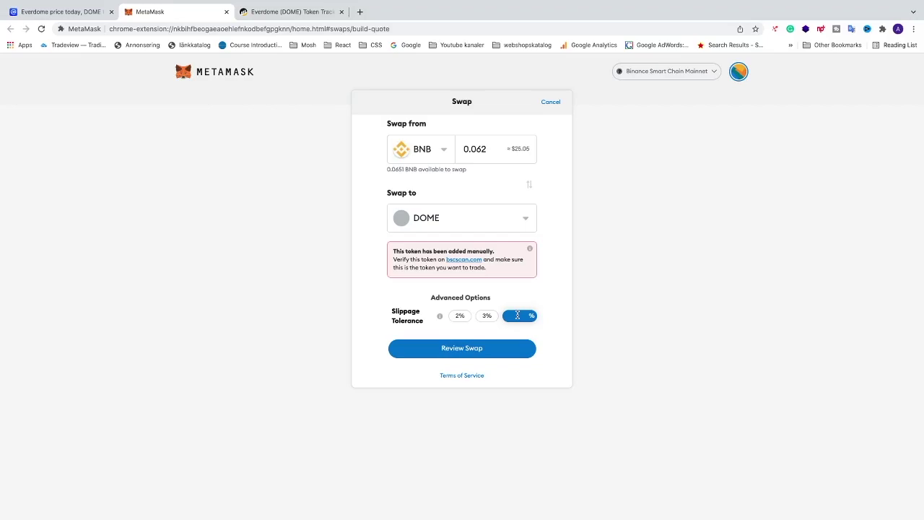
{"action": "left_click", "coordinate": [489, 318]}
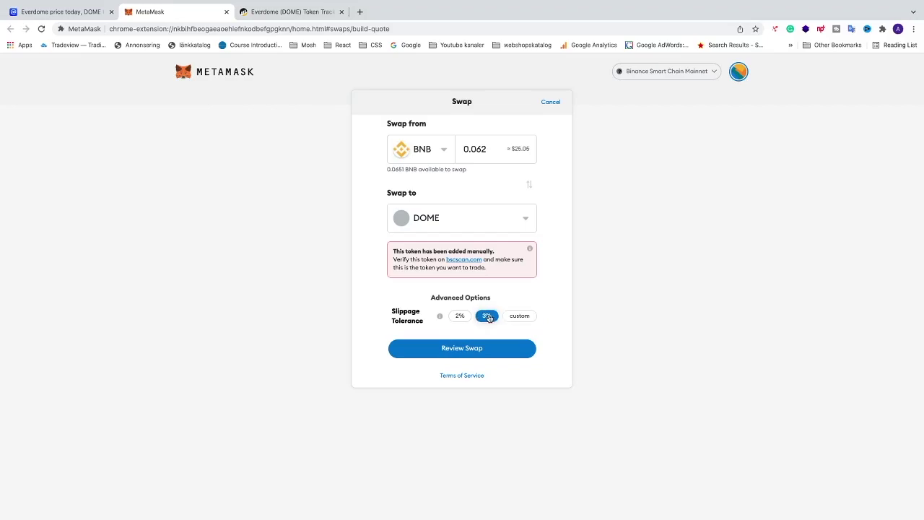
{"action": "left_click", "coordinate": [466, 348]}
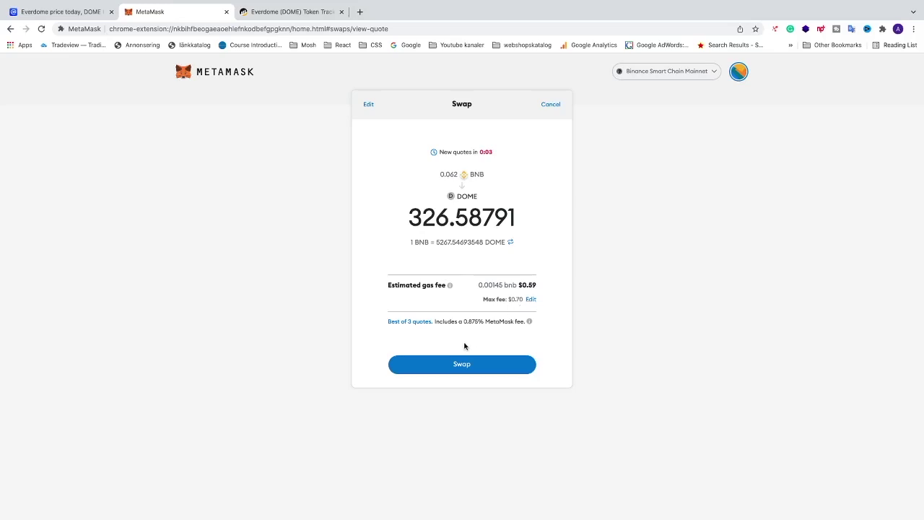
{"action": "left_click", "coordinate": [461, 367]}
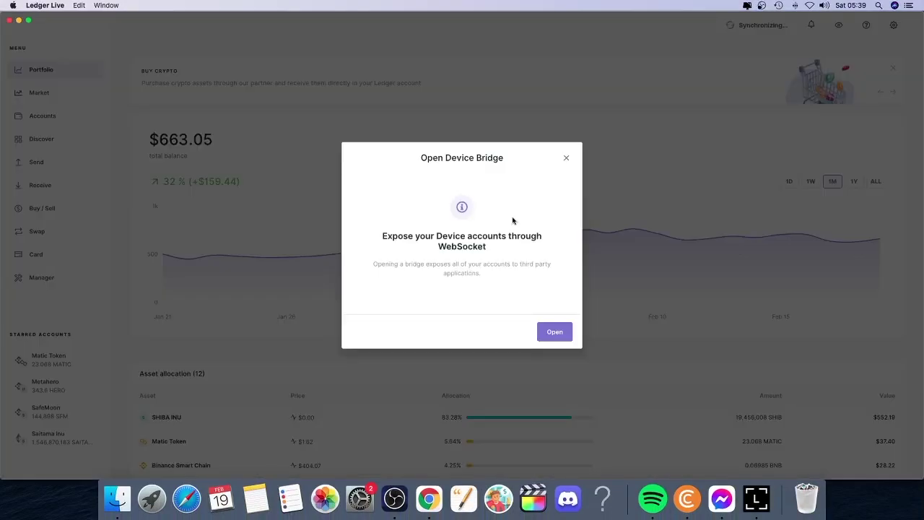
Open the Ledger Live device bridge to sign the swap
{"action": "left_click", "coordinate": [555, 330]}
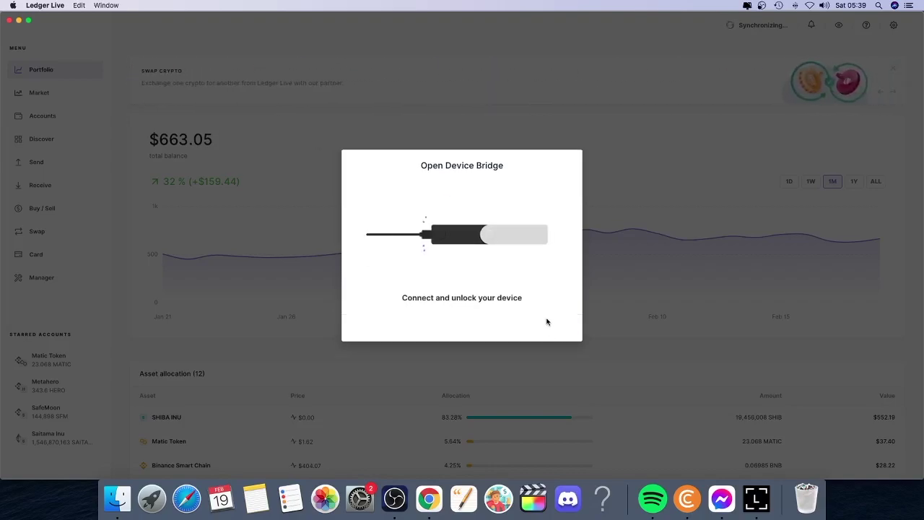